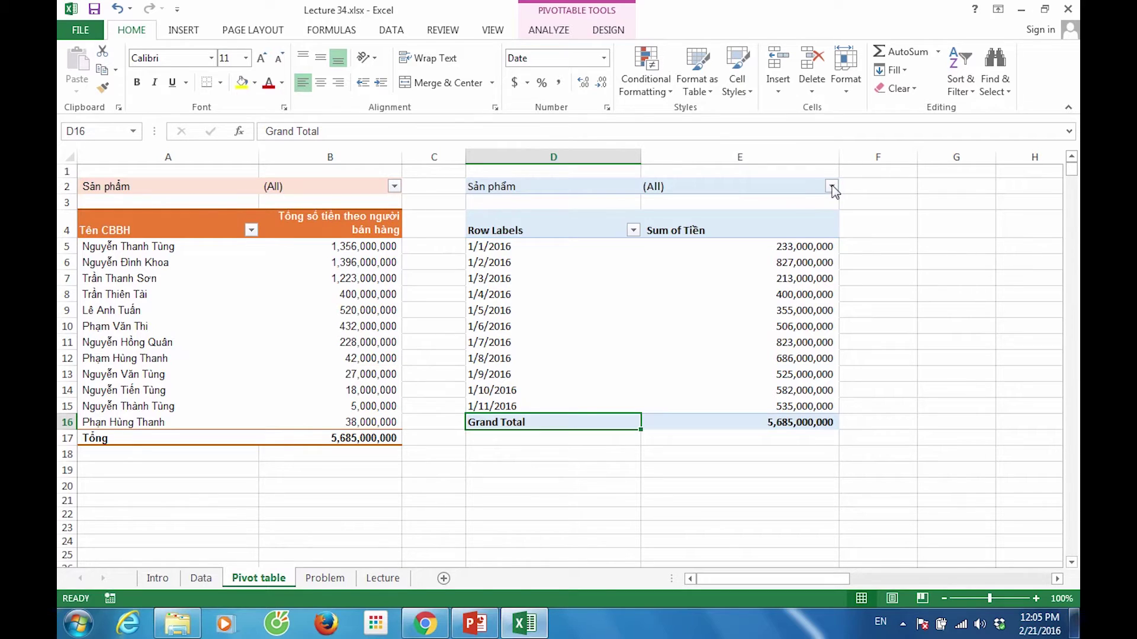
pyautogui.click(832, 187)
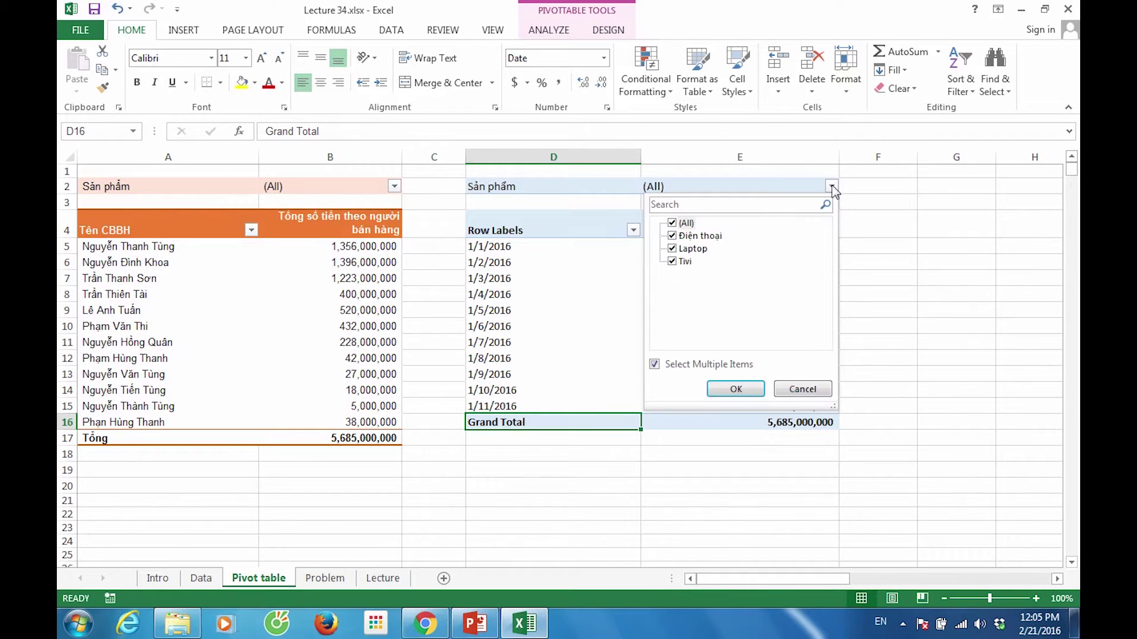
pyautogui.click(588, 287)
pyautogui.moveTo(270, 255)
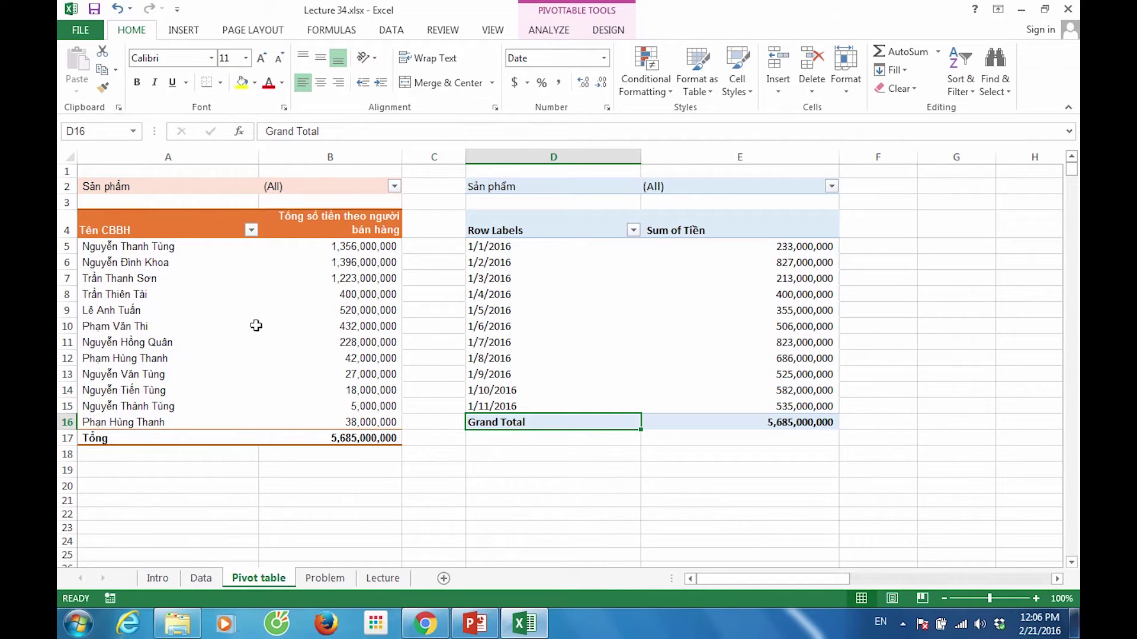
# Step: Filter both the seller pivot table and the date pivot table by Sản phẩm to show only Điện thoại
pyautogui.click(395, 187)
pyautogui.click(236, 248)
pyautogui.click(235, 262)
pyautogui.click(296, 388)
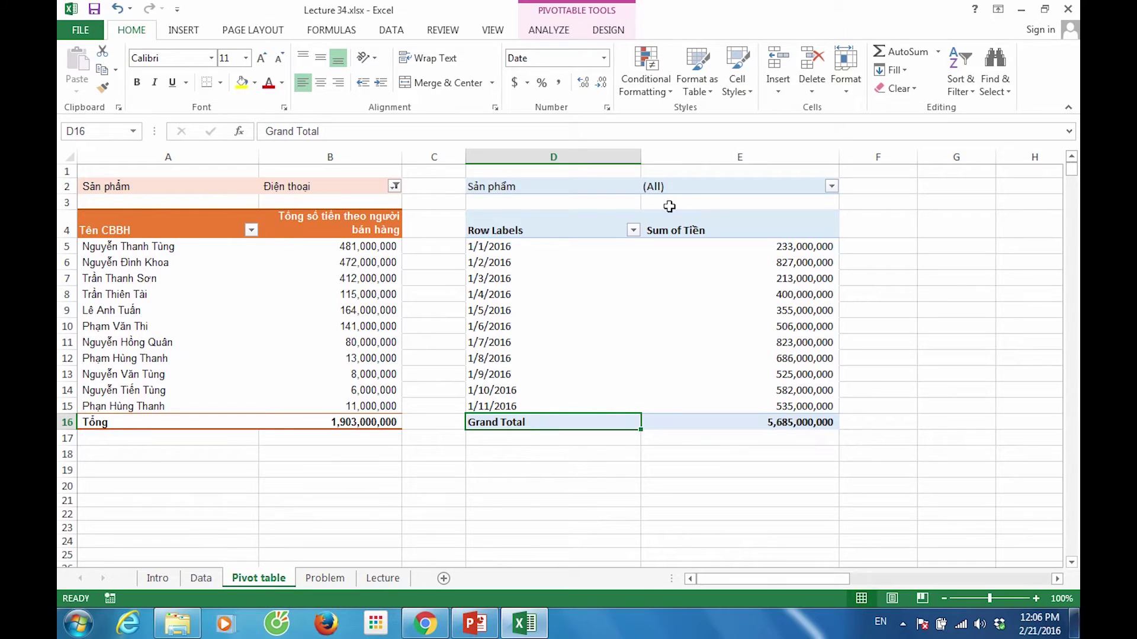
pyautogui.click(832, 187)
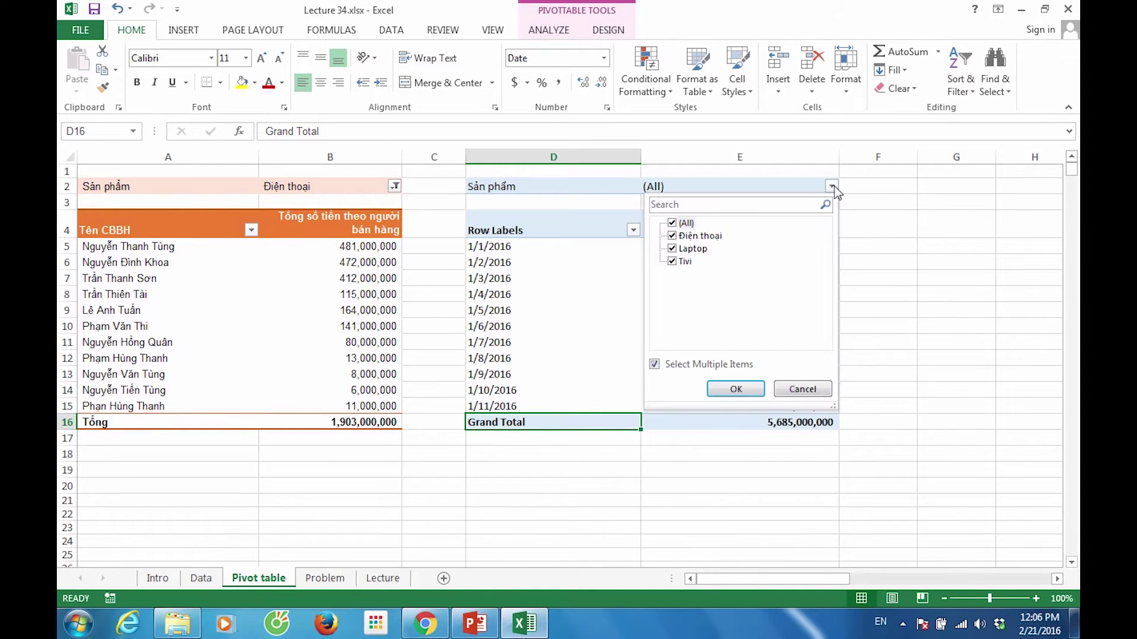
pyautogui.click(740, 389)
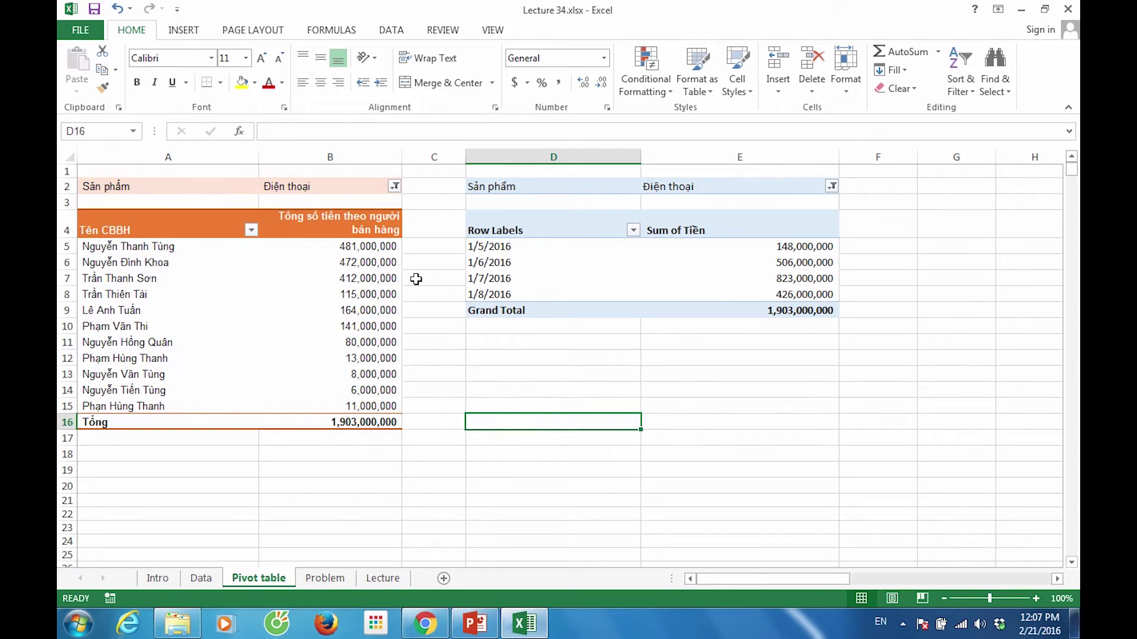
# Step: Insert a Sản phẩm slicer from the seller pivot table and place it below the date pivot table
pyautogui.moveTo(374, 290)
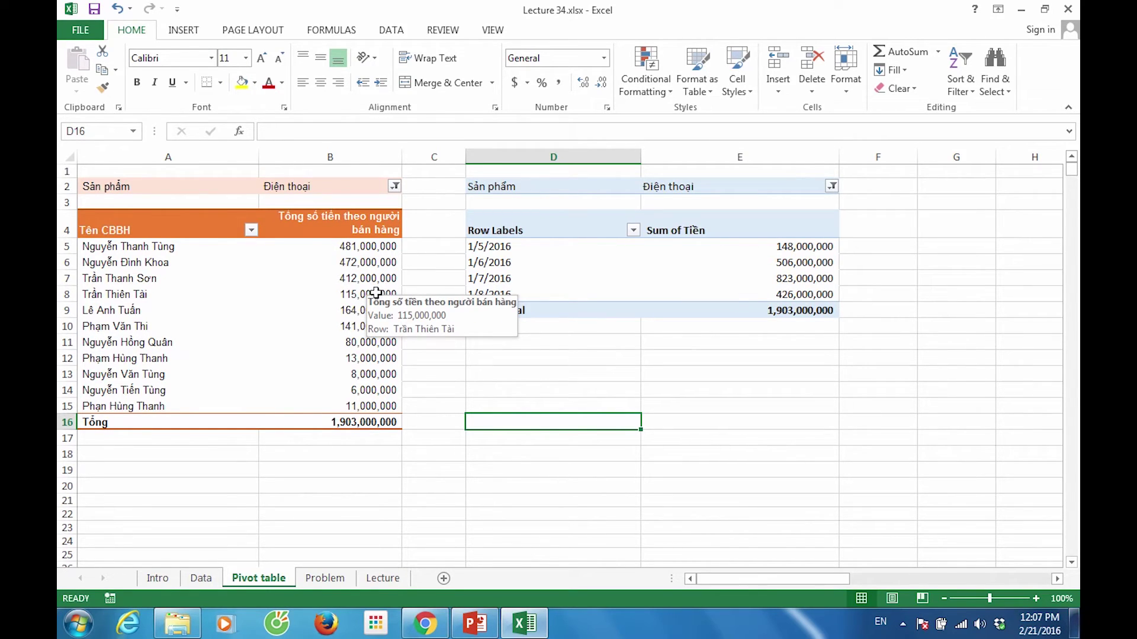
pyautogui.click(370, 277)
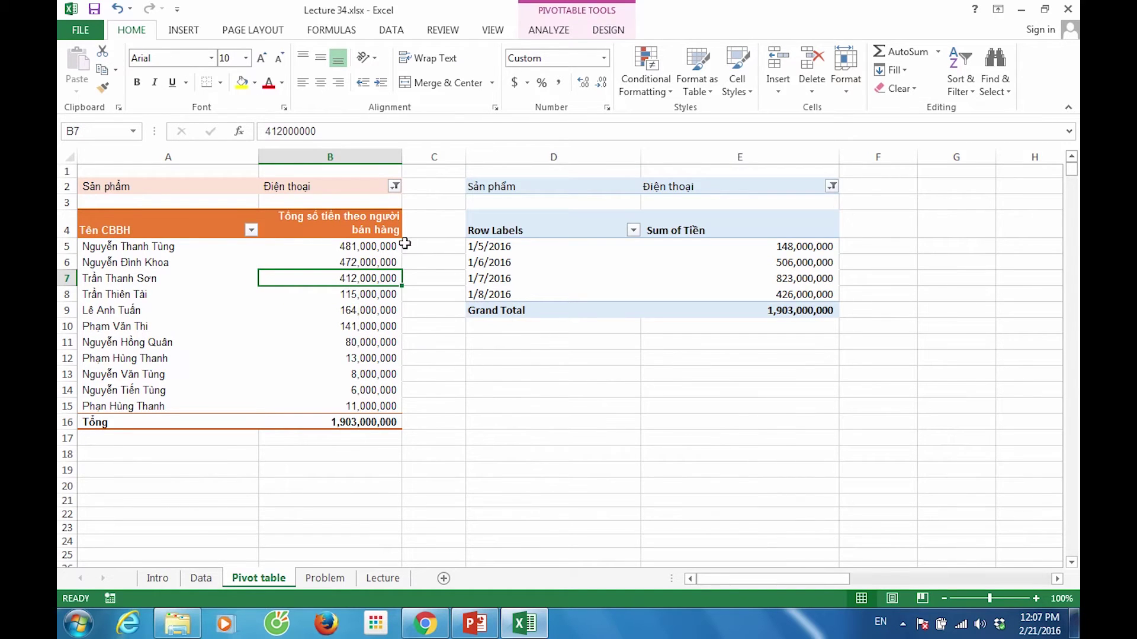
pyautogui.click(551, 32)
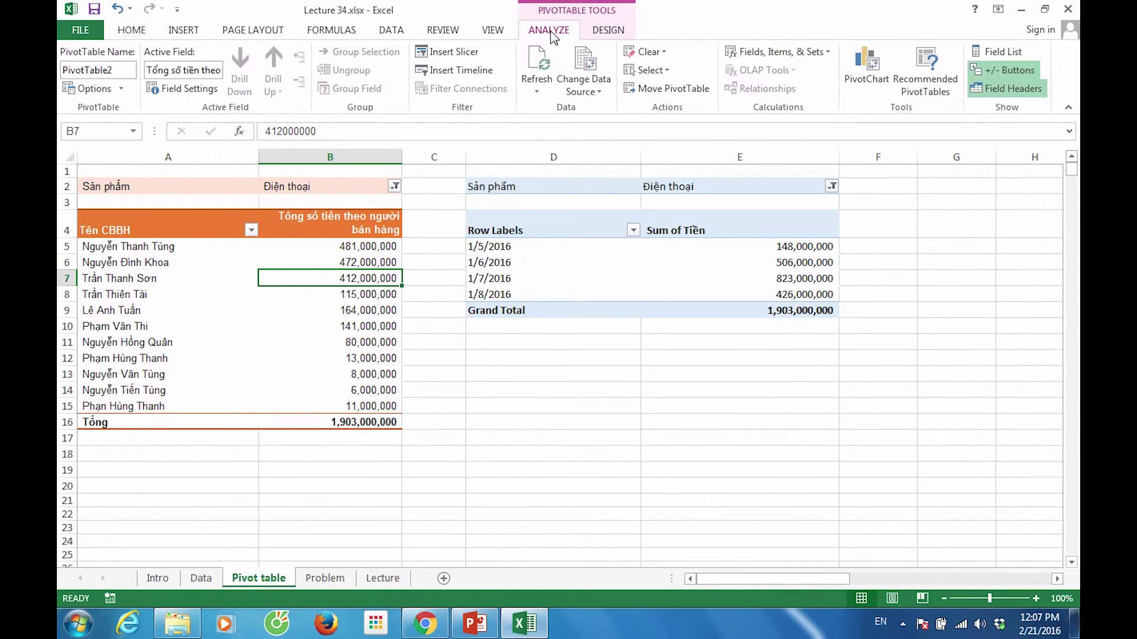
pyautogui.click(456, 52)
pyautogui.moveTo(582, 191); pyautogui.dragTo(846, 214)
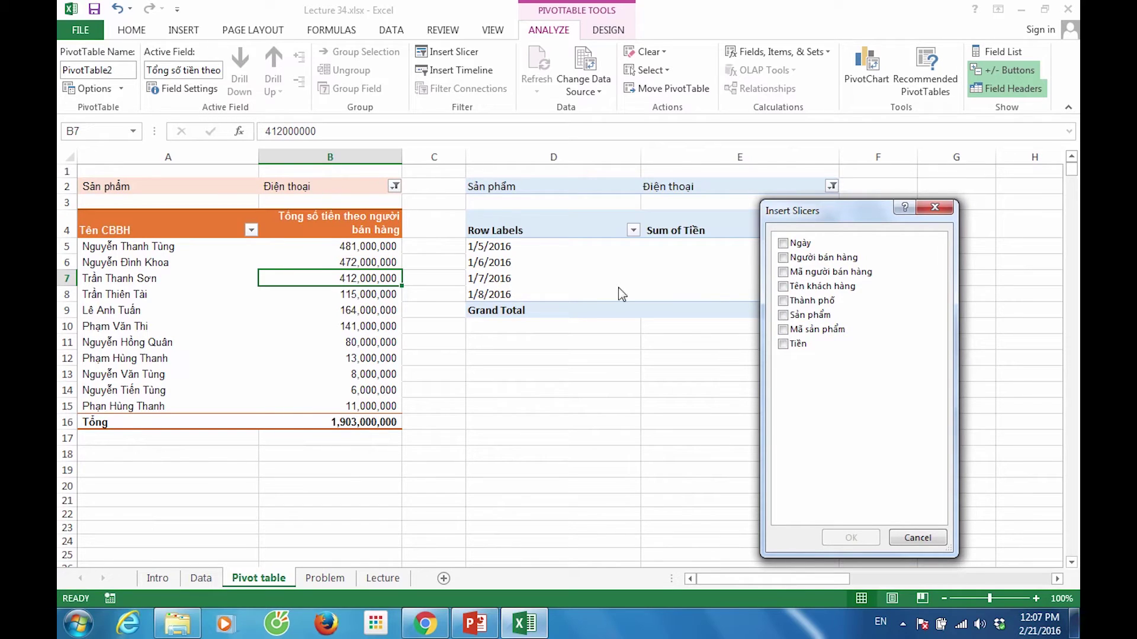
pyautogui.click(794, 315)
pyautogui.click(862, 545)
pyautogui.moveTo(598, 265); pyautogui.dragTo(558, 348)
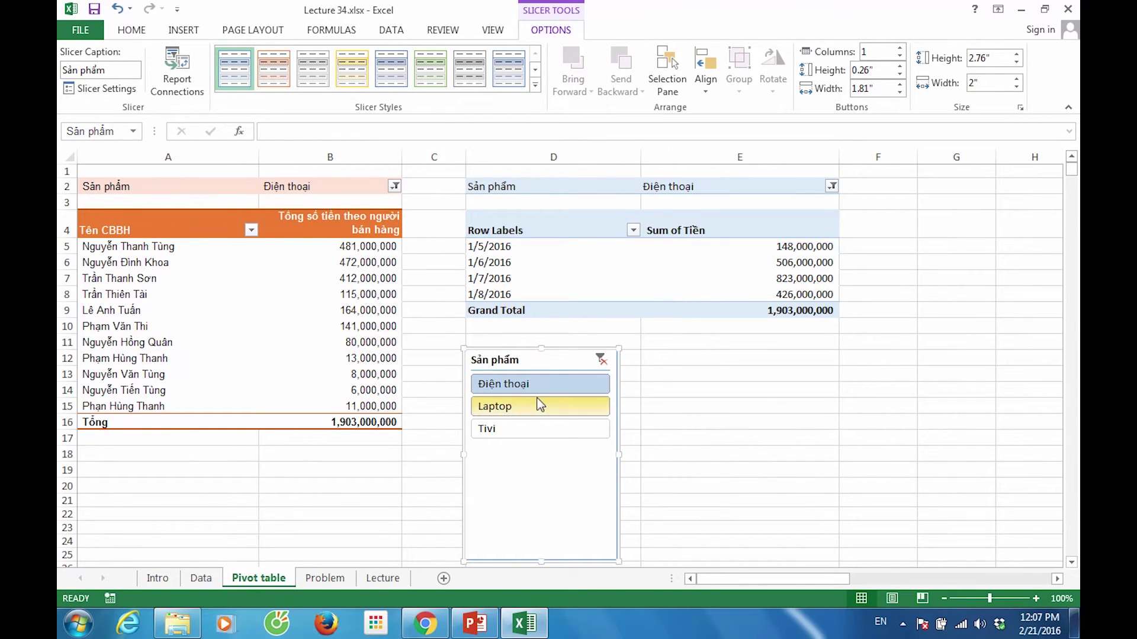
# Step: Connect the Sản phẩm slicer to PivotTable1 as well as PivotTable2
pyautogui.click(176, 72)
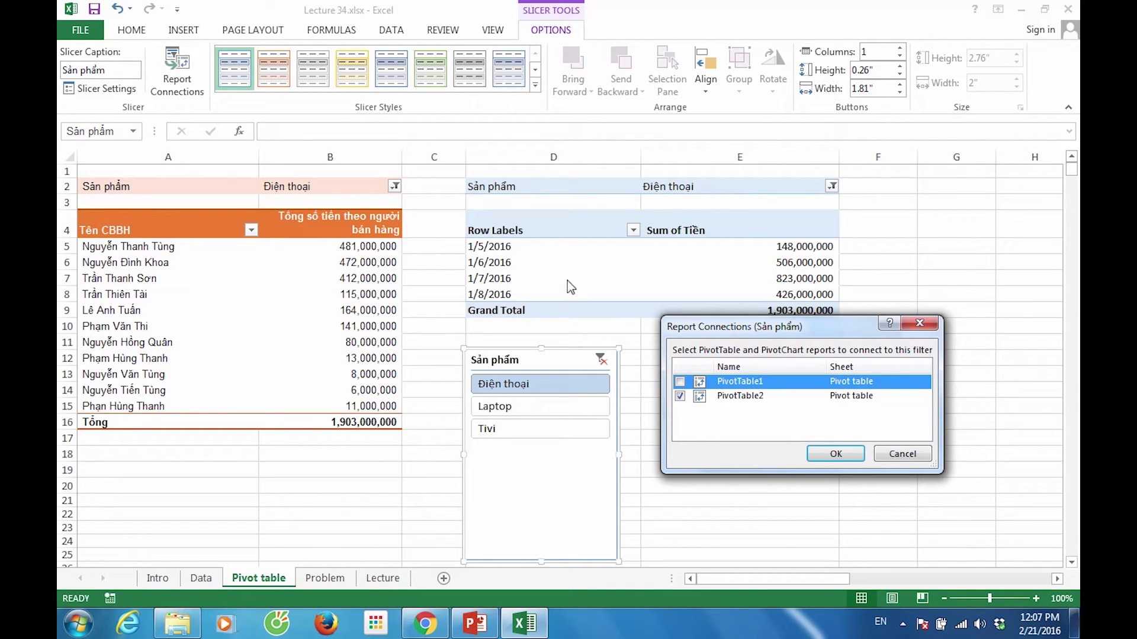
pyautogui.click(680, 395)
pyautogui.click(826, 450)
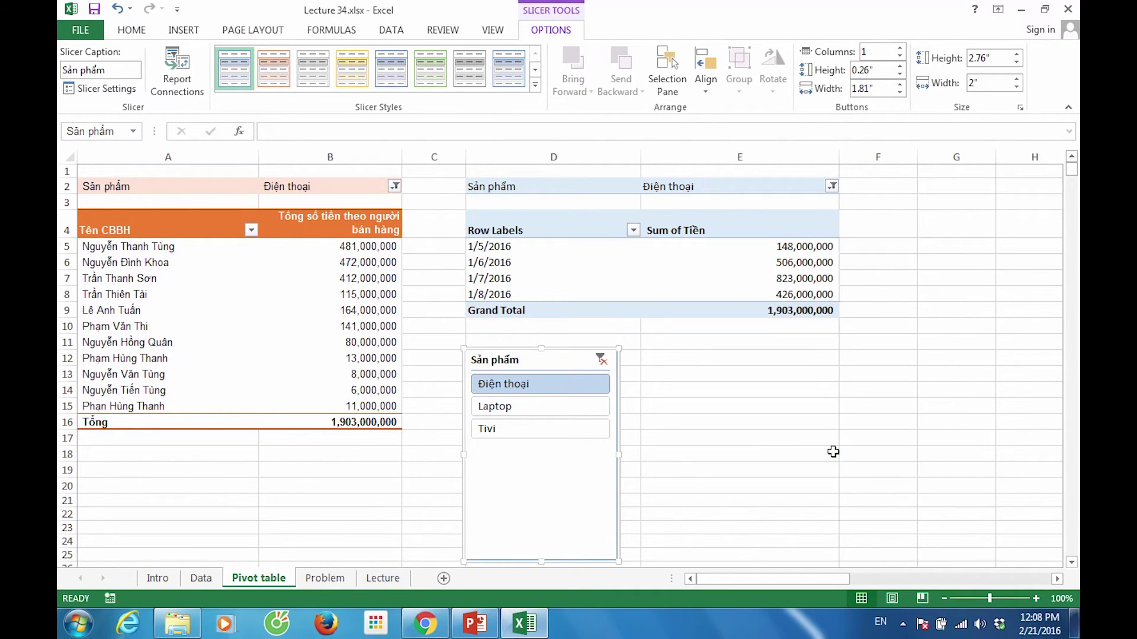
# Step: Filter both pivot tables to Laptop and Tivi with the slicer and check the seller pivot table's product filter
pyautogui.click(579, 413)
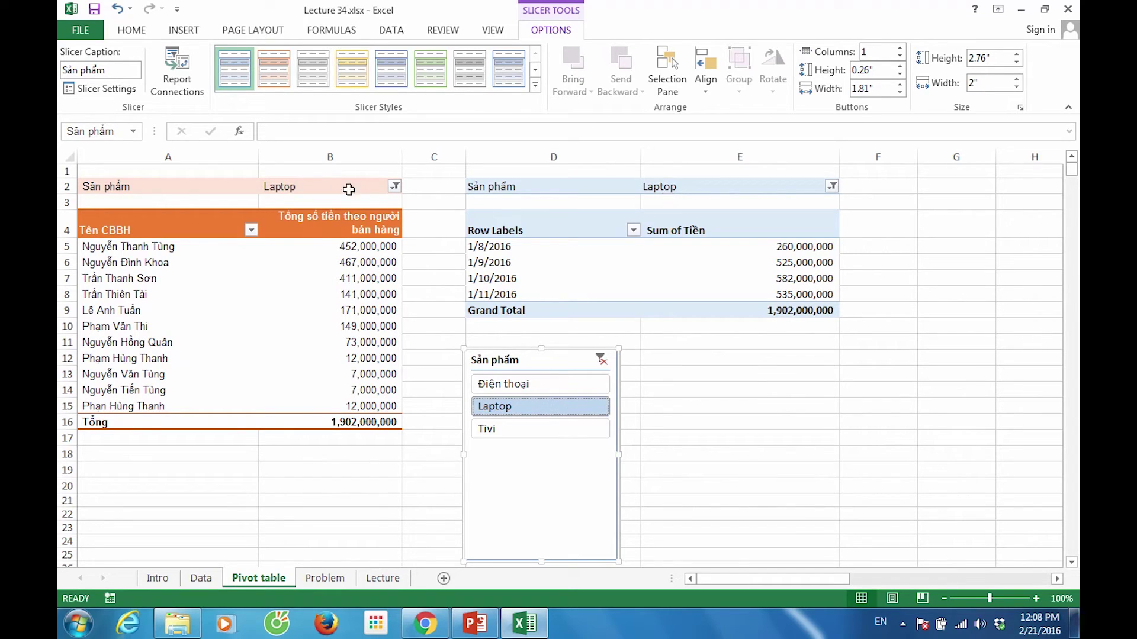
pyautogui.keyDown('ctrl'); pyautogui.click(520, 434); pyautogui.keyUp('ctrl')
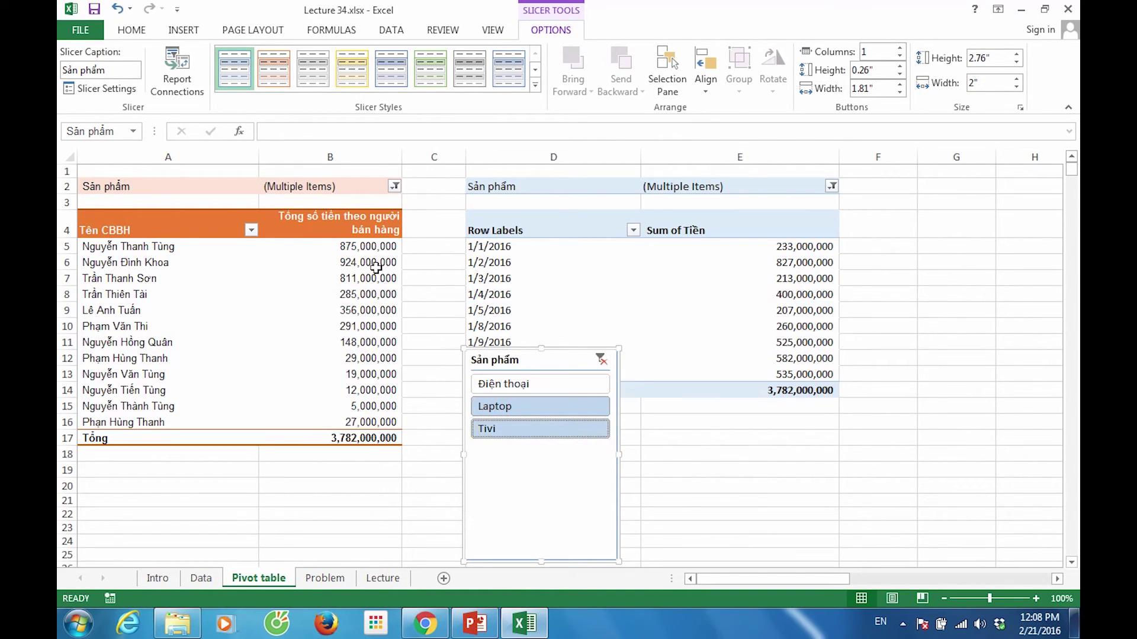
pyautogui.click(394, 187)
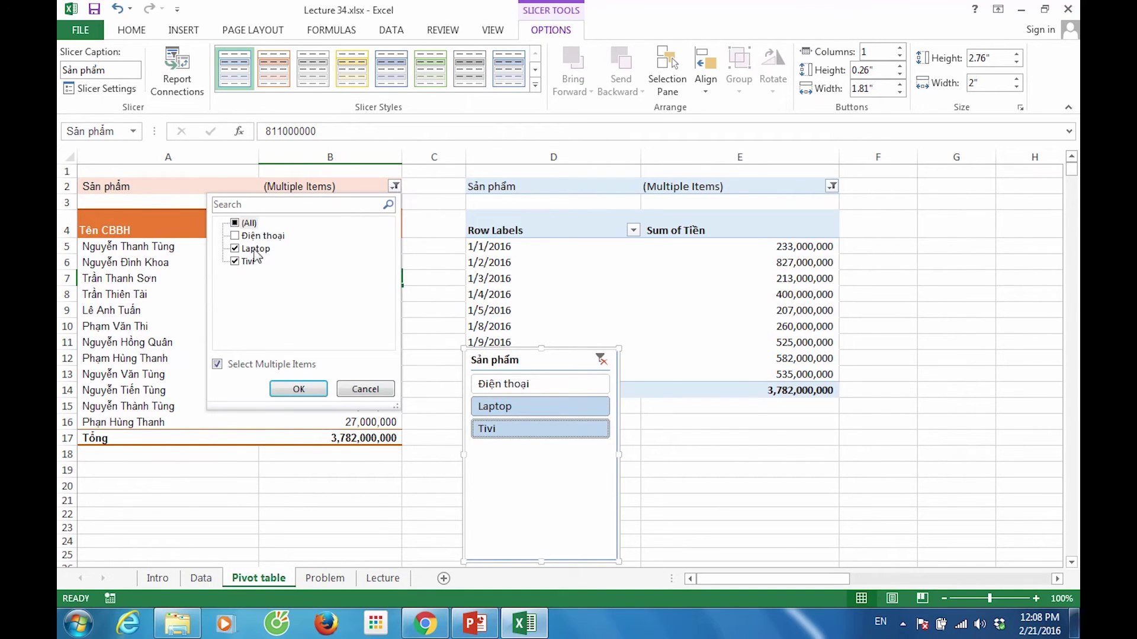
pyautogui.click(580, 269)
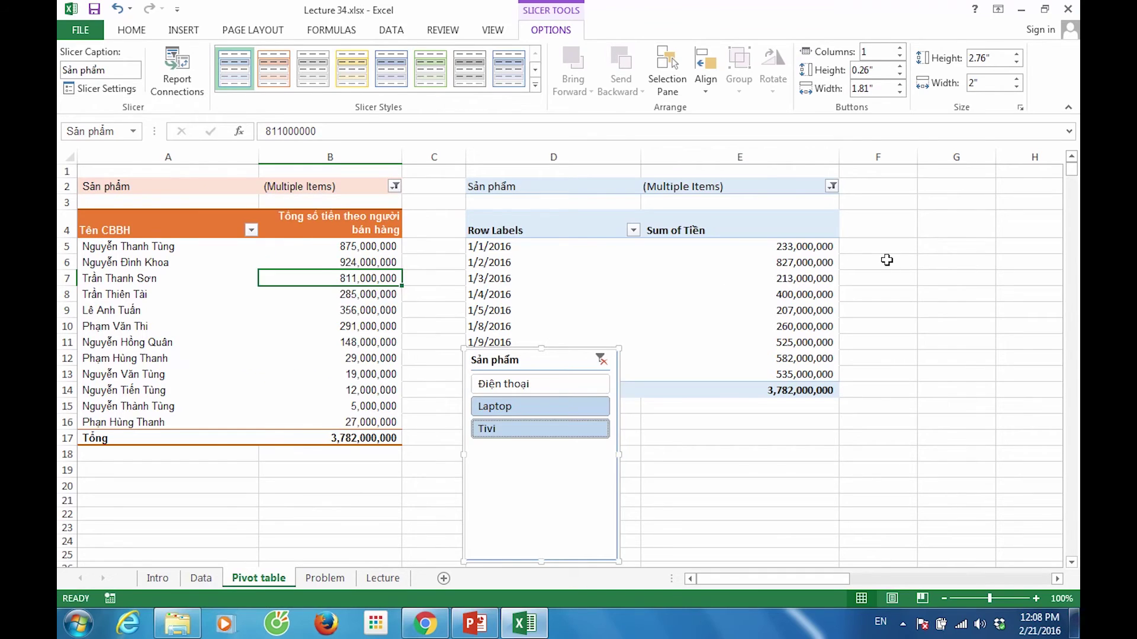
# Step: Move the Sản phẩm slicer clear of the date pivot table to just below the seller pivot table
pyautogui.moveTo(608, 350); pyautogui.dragTo(611, 403)
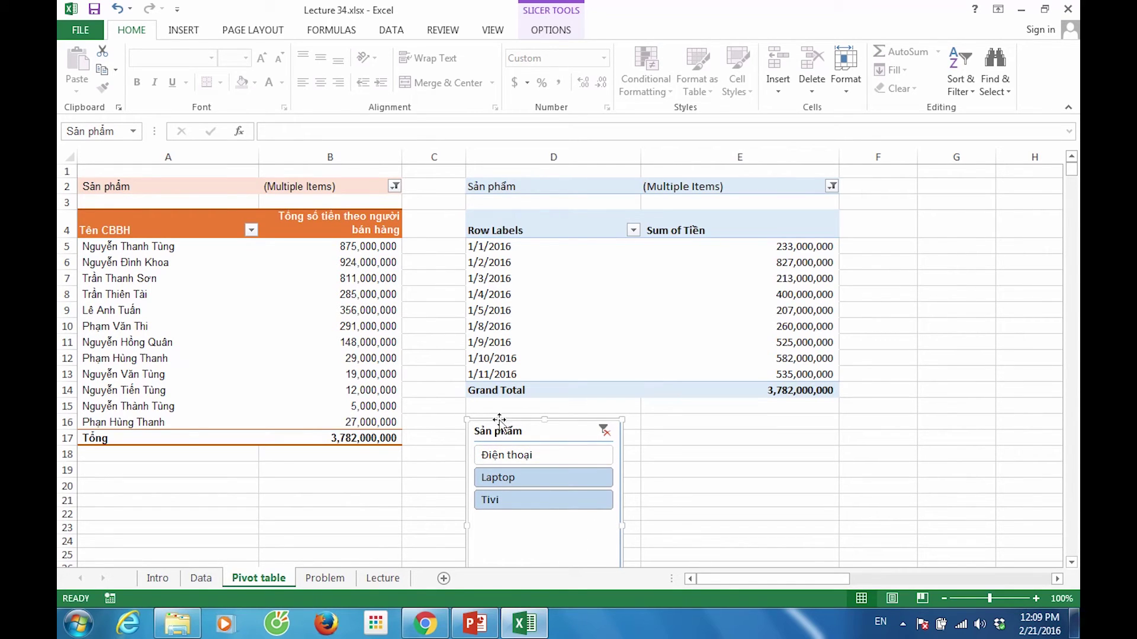
pyautogui.moveTo(498, 420); pyautogui.dragTo(260, 426)
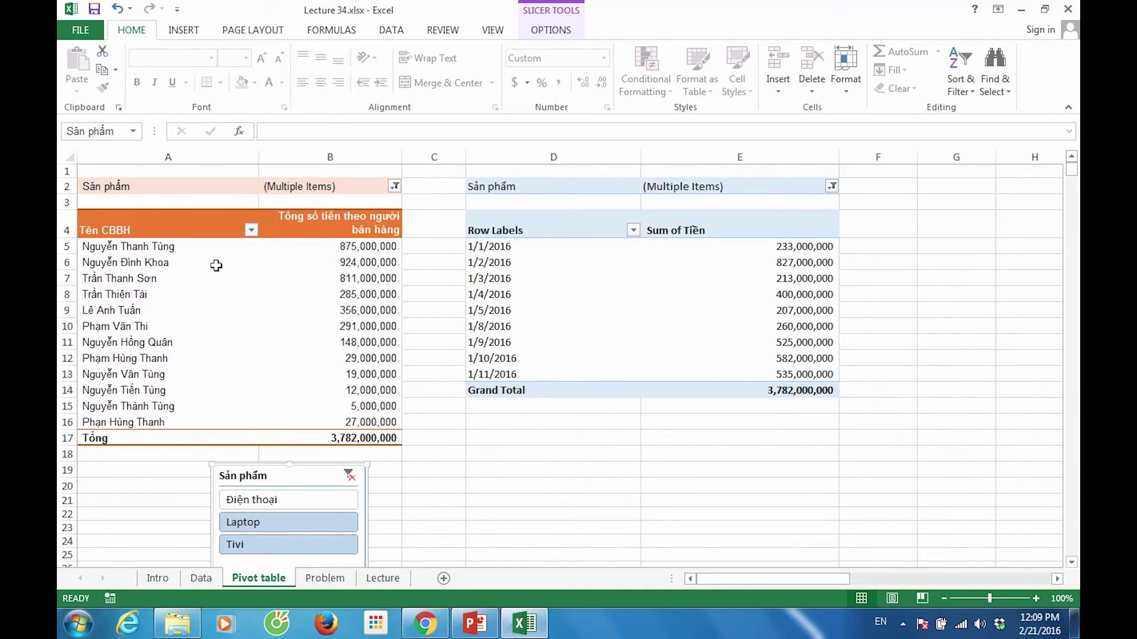
# Step: Insert a Người bán hàng slicer for the seller pivot table beside the Sản phẩm slicer and filter it to the first listed seller
pyautogui.click(357, 276)
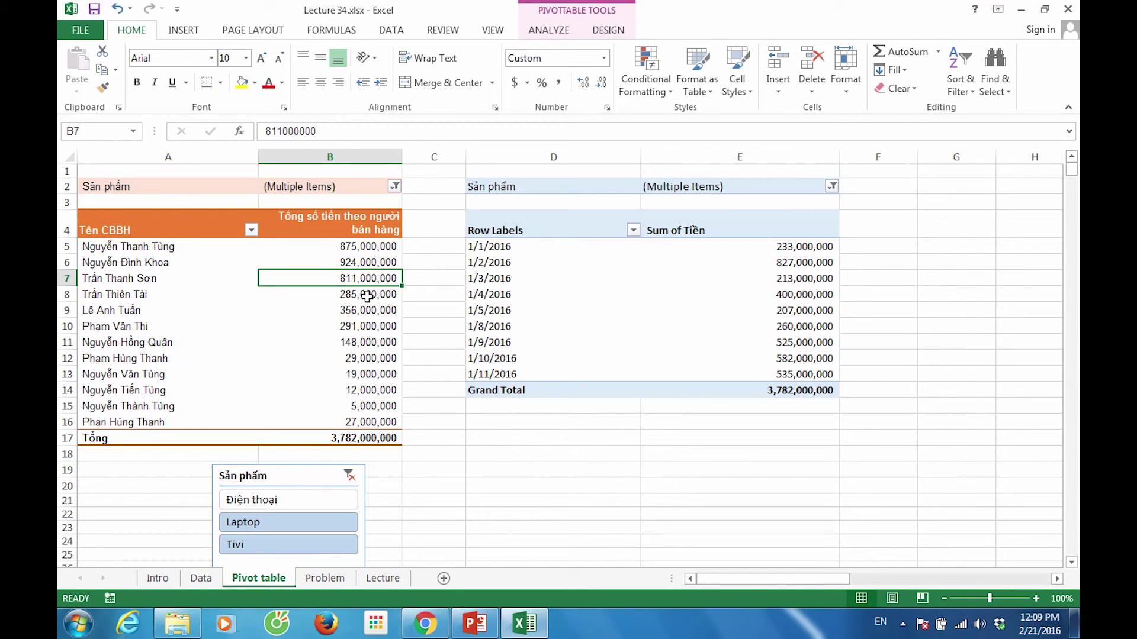
pyautogui.click(549, 30)
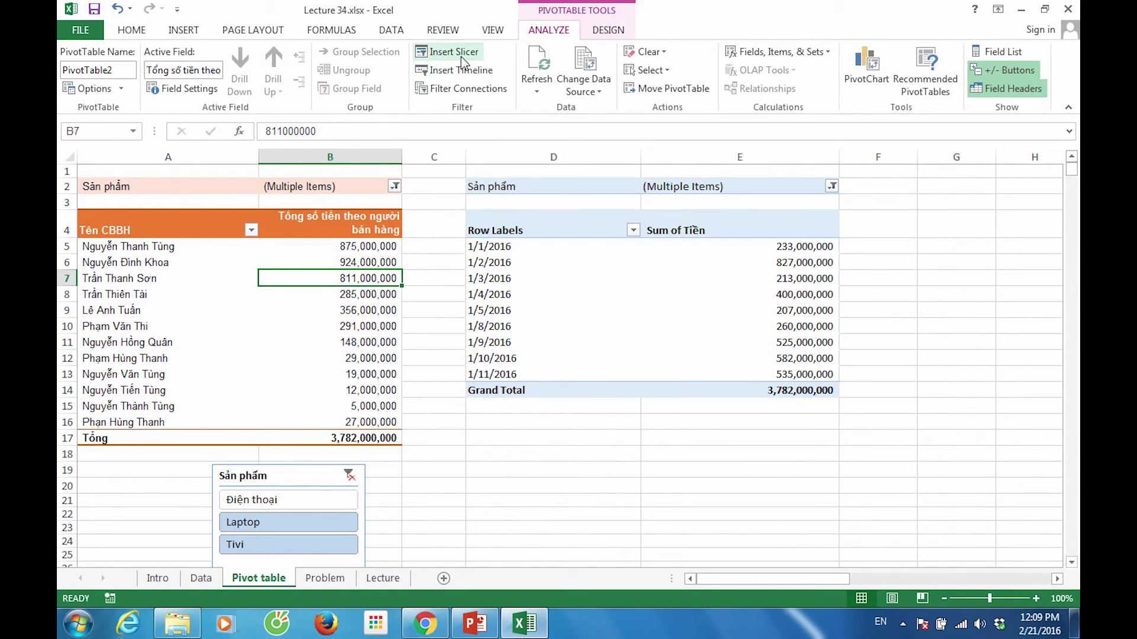
pyautogui.click(463, 59)
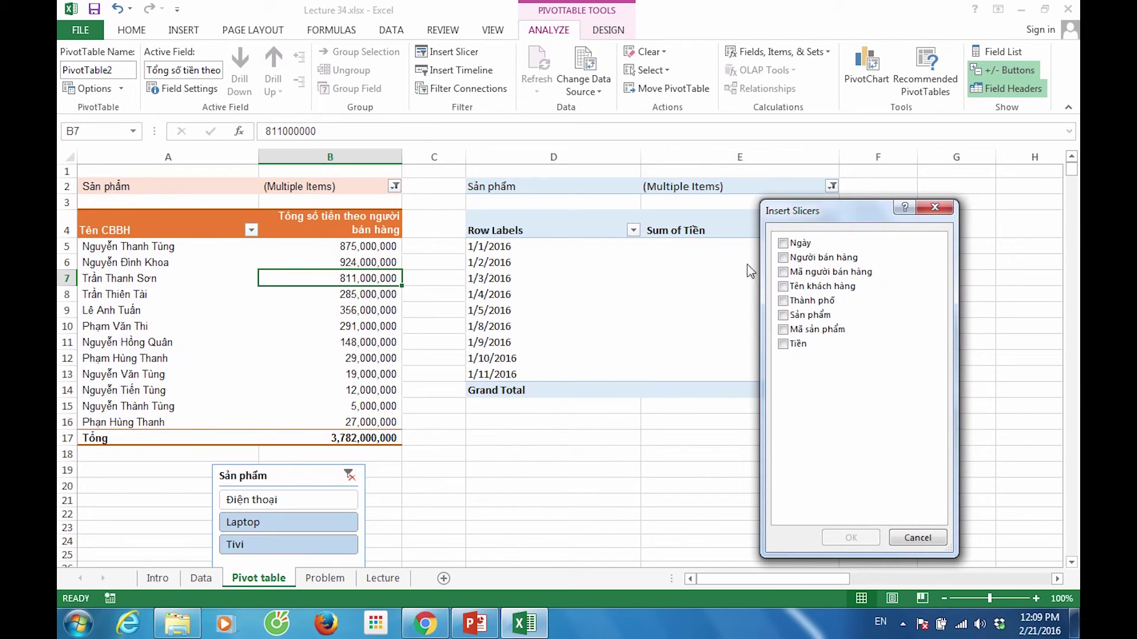
pyautogui.click(784, 261)
pyautogui.click(851, 538)
pyautogui.moveTo(600, 275); pyautogui.dragTo(492, 453)
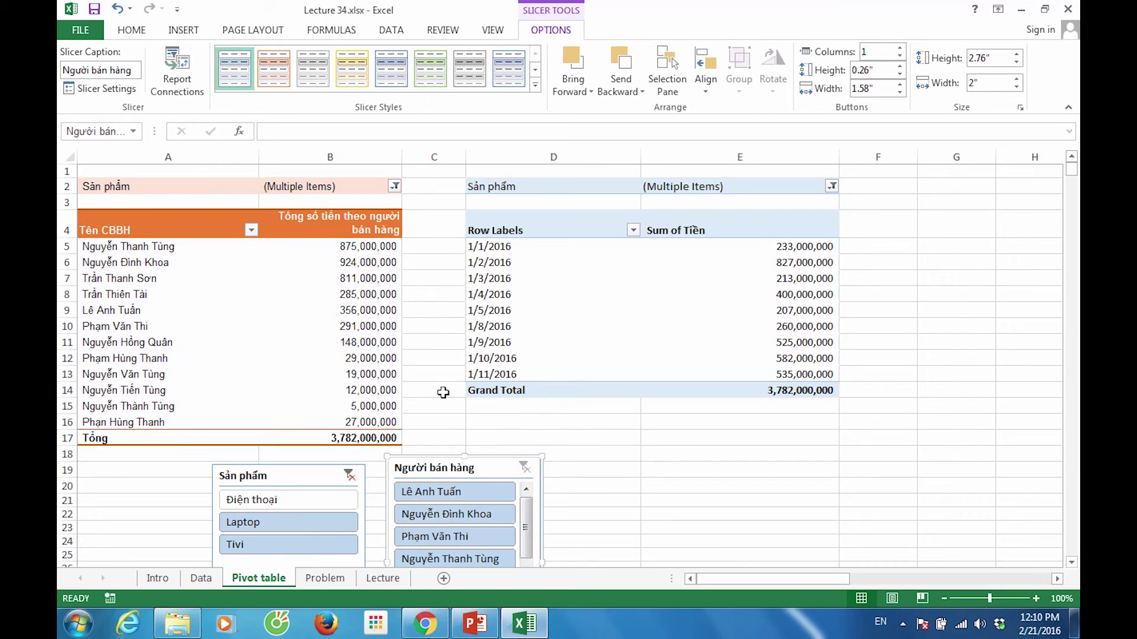
pyautogui.click(435, 493)
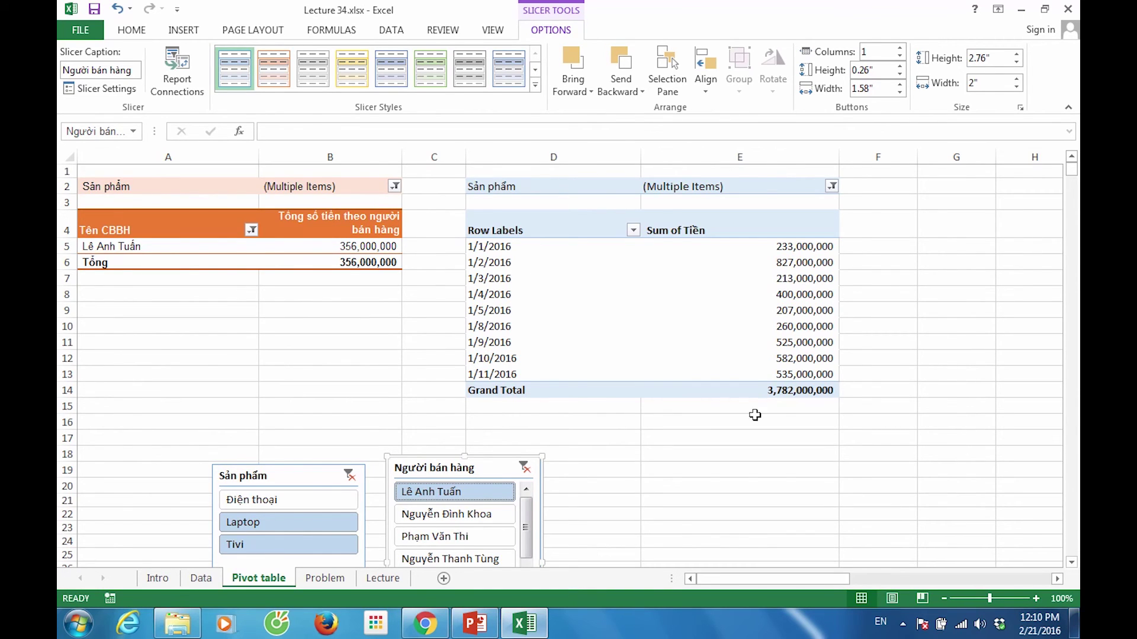
# Step: Insert a Thành phố slicer for the date pivot table beside the Người bán hàng slicer and filter it to Bắc Ninh
pyautogui.click(588, 279)
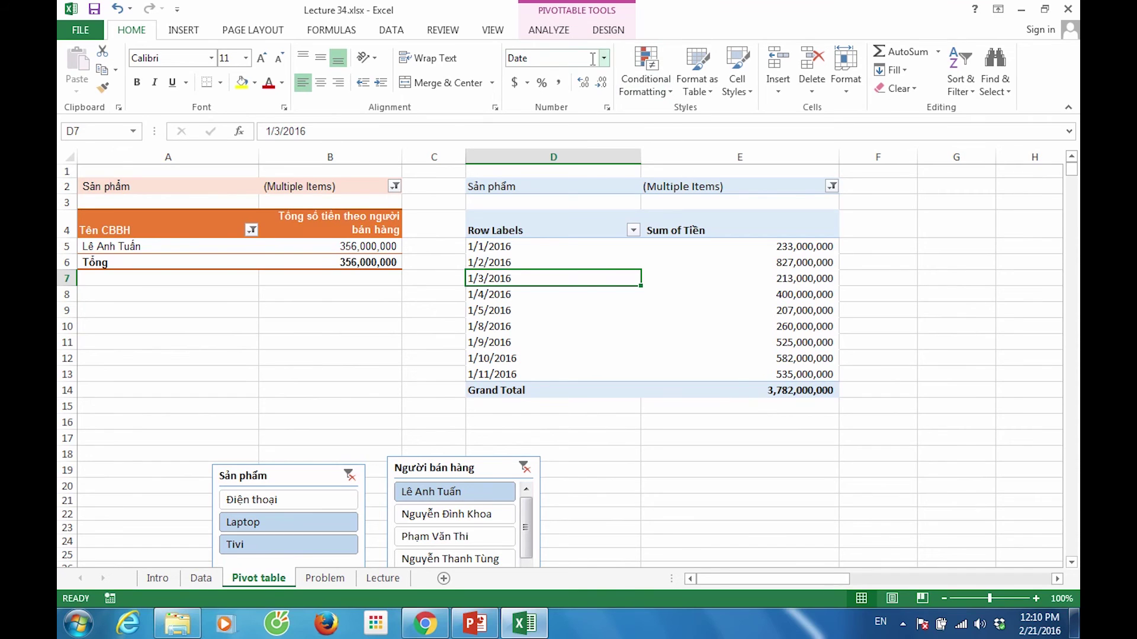
pyautogui.click(548, 30)
pyautogui.click(474, 55)
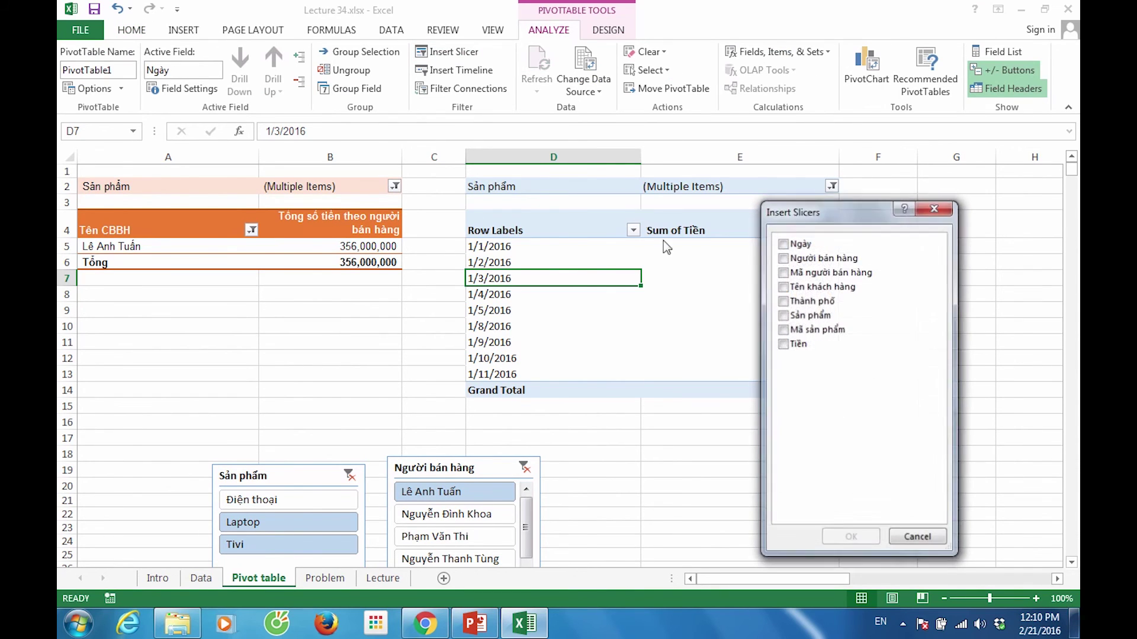
pyautogui.click(782, 301)
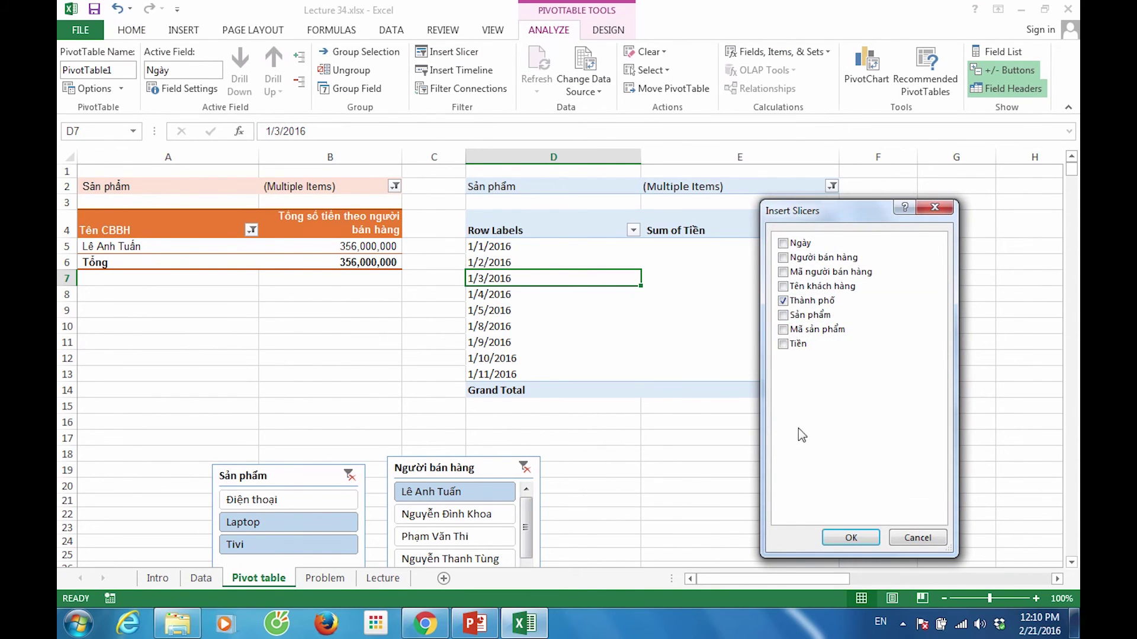
pyautogui.click(851, 538)
pyautogui.moveTo(604, 274); pyautogui.dragTo(648, 456)
pyautogui.click(342, 456)
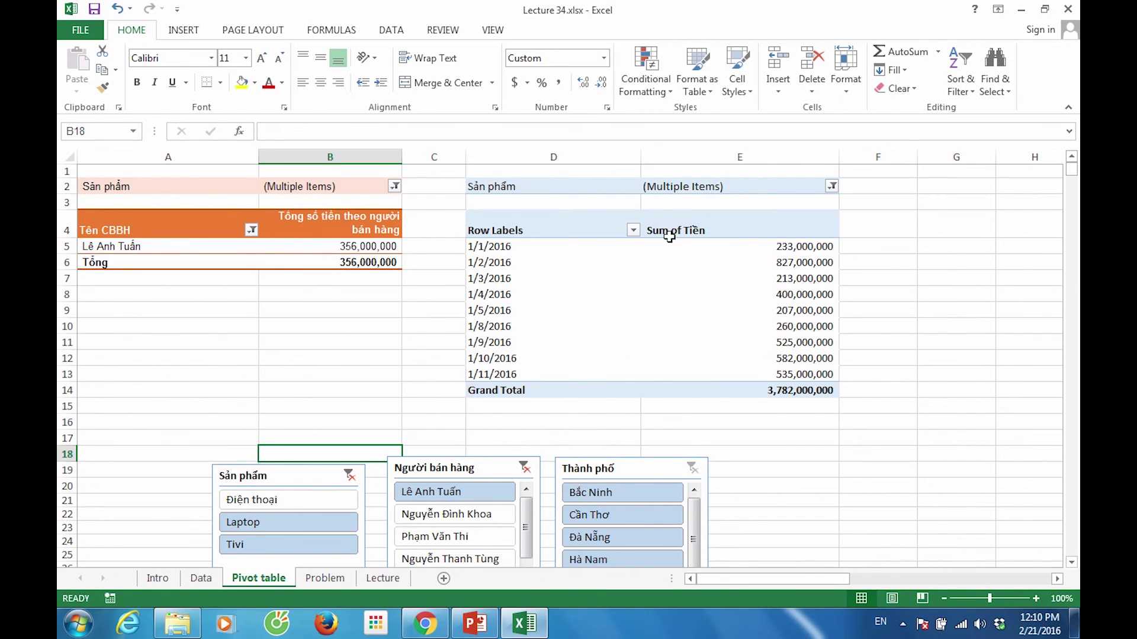
pyautogui.click(605, 495)
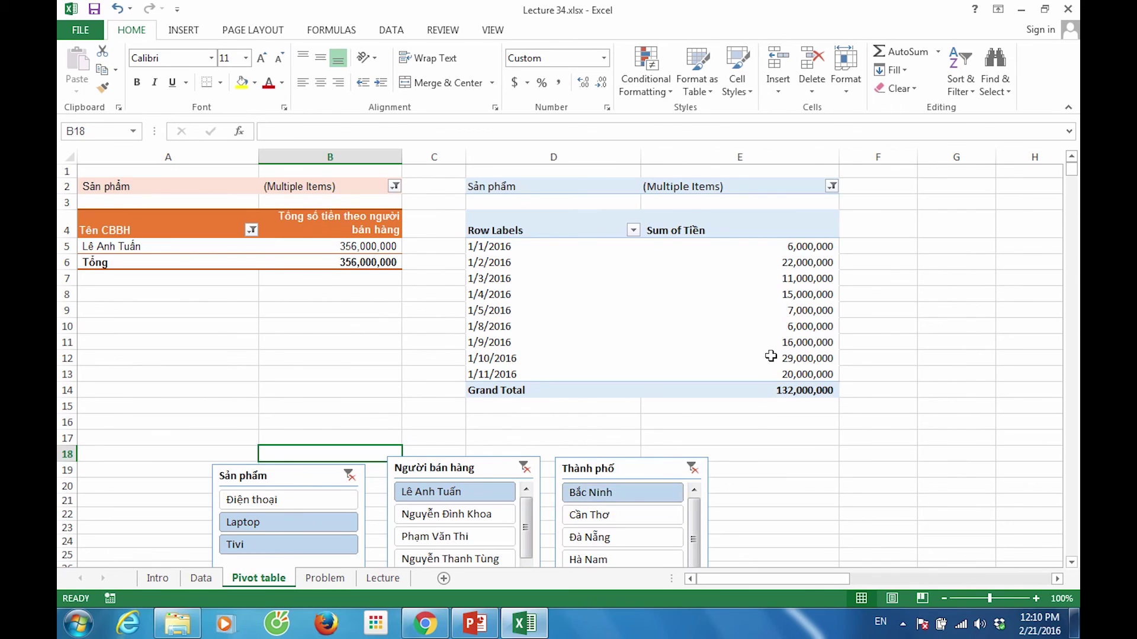